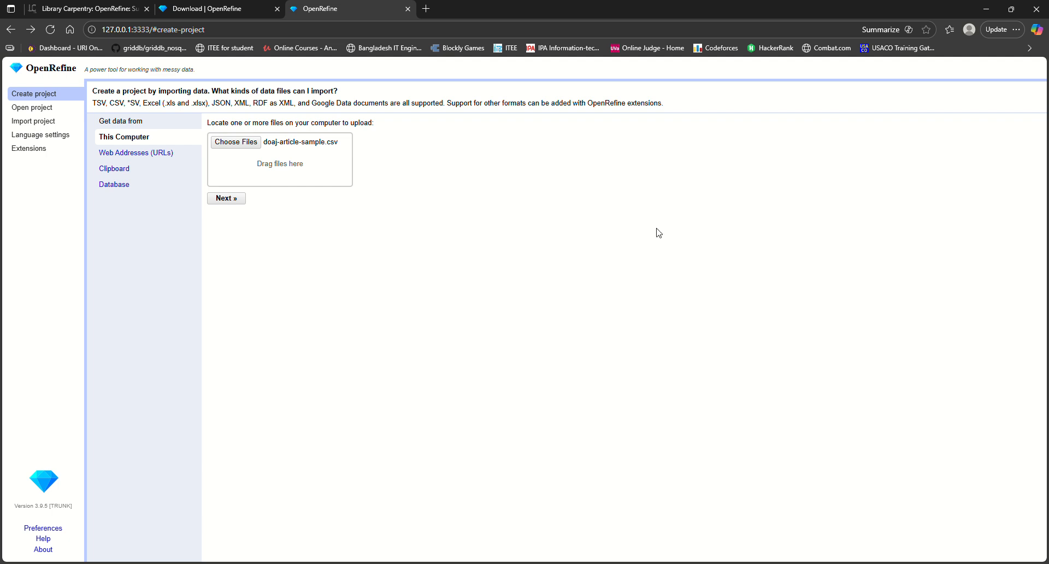
Review the OpenRefine download page and the Library Carpentry lesson's setup instructions, including the section on downloading the data
left_click(203, 5)
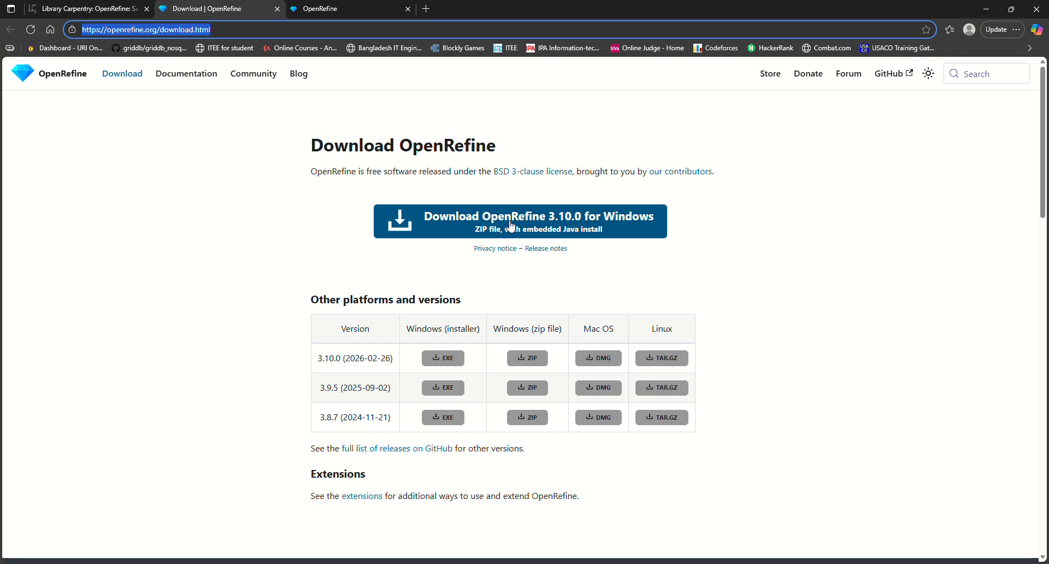
left_click(330, 8)
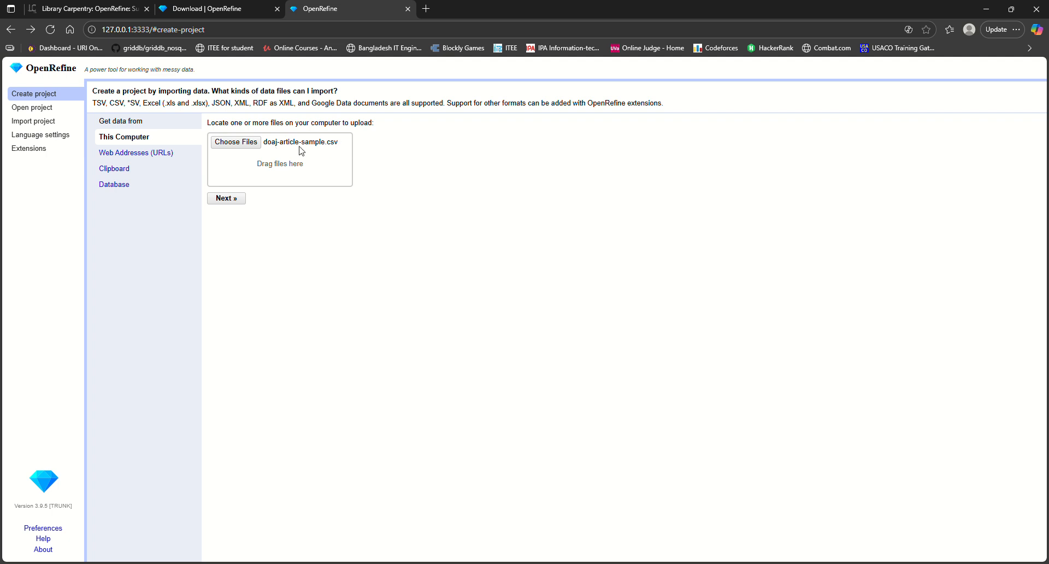
left_click(89, 5)
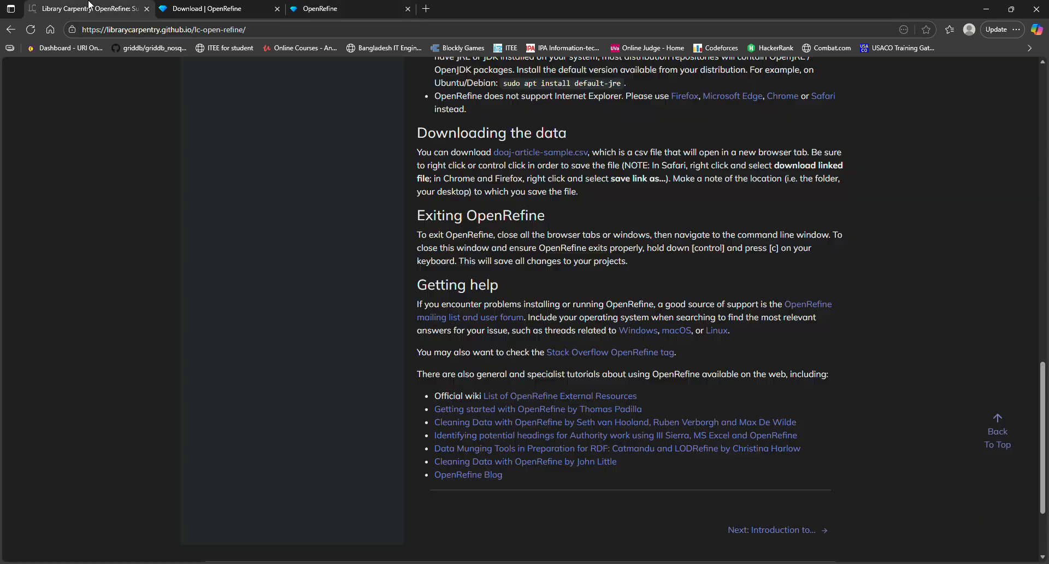
scroll(617, 197, "up", 15)
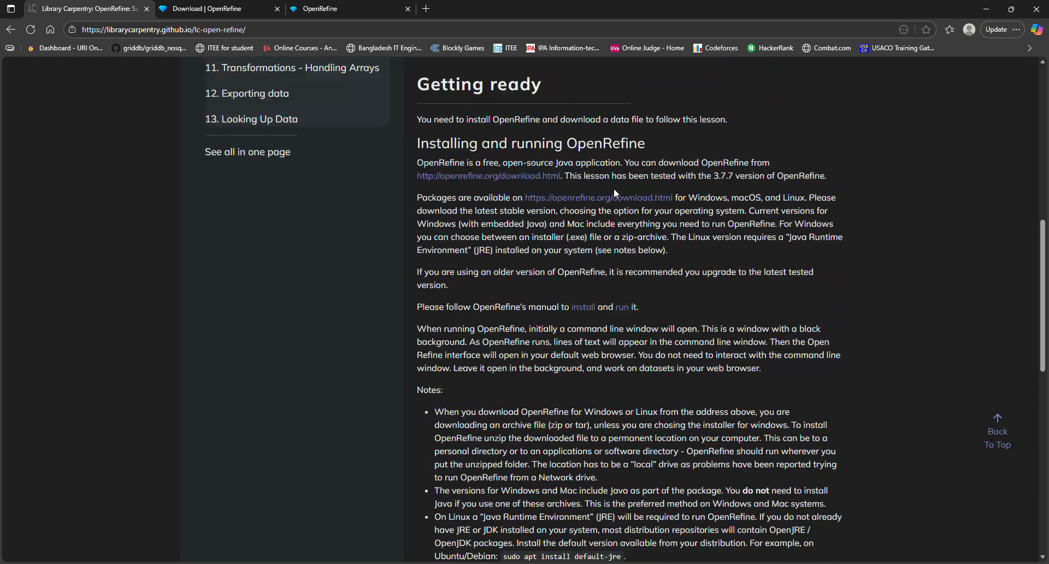
scroll(614, 188, "up", 3)
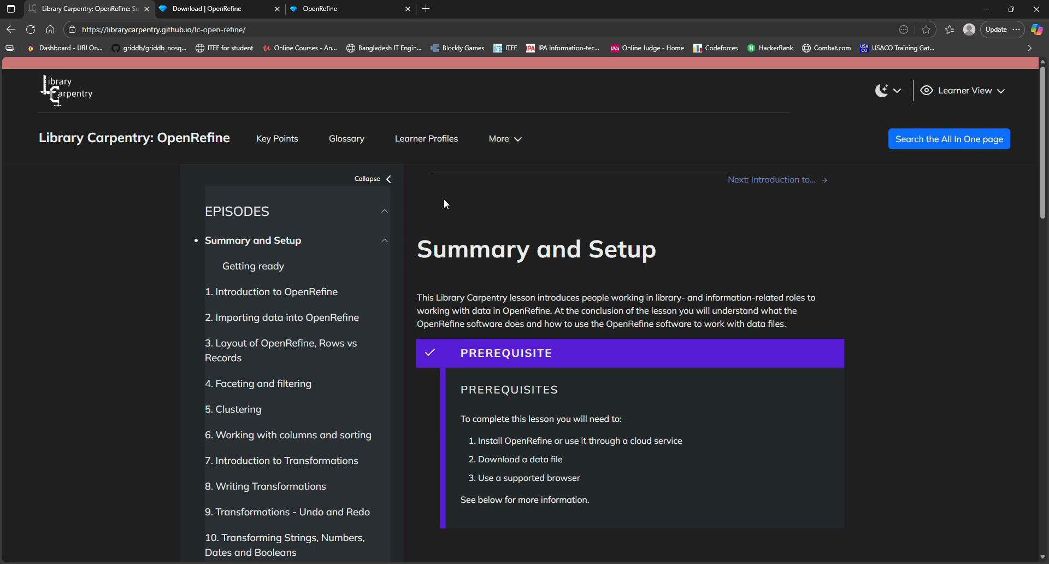
scroll(443, 199, "down", 1)
scroll(451, 203, "down", 12)
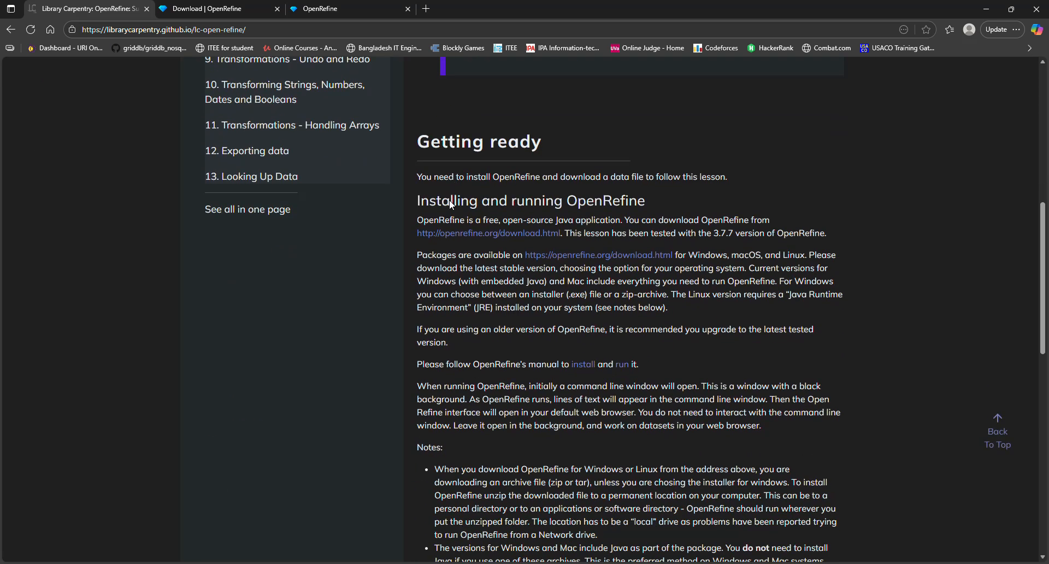
scroll(450, 199, "down", 4)
left_click_drag(418, 243, 569, 246)
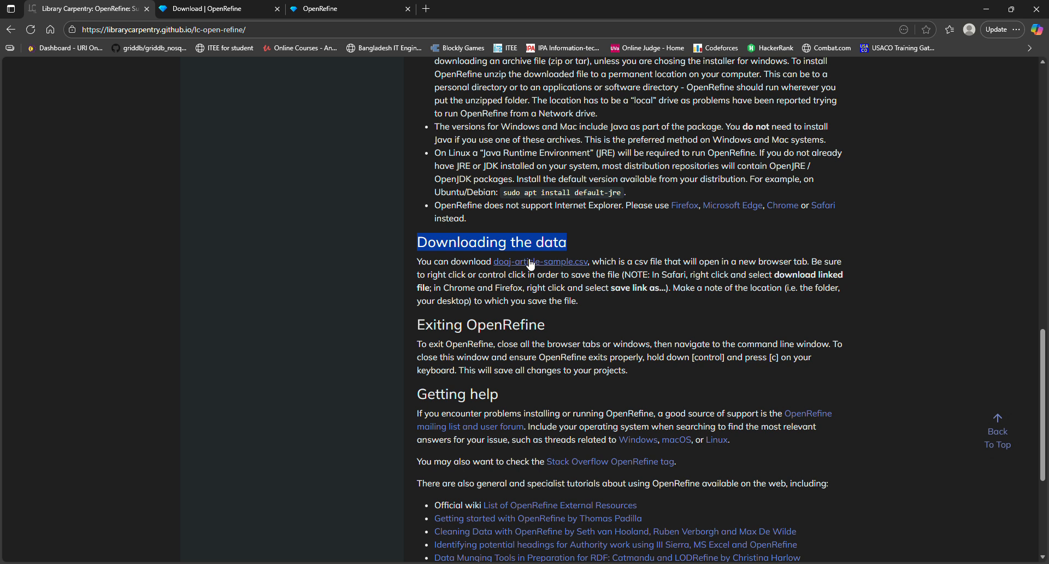
Return to the project creation page and load the chosen doaj-article-sample.csv into the parsing preview
left_click(343, 5)
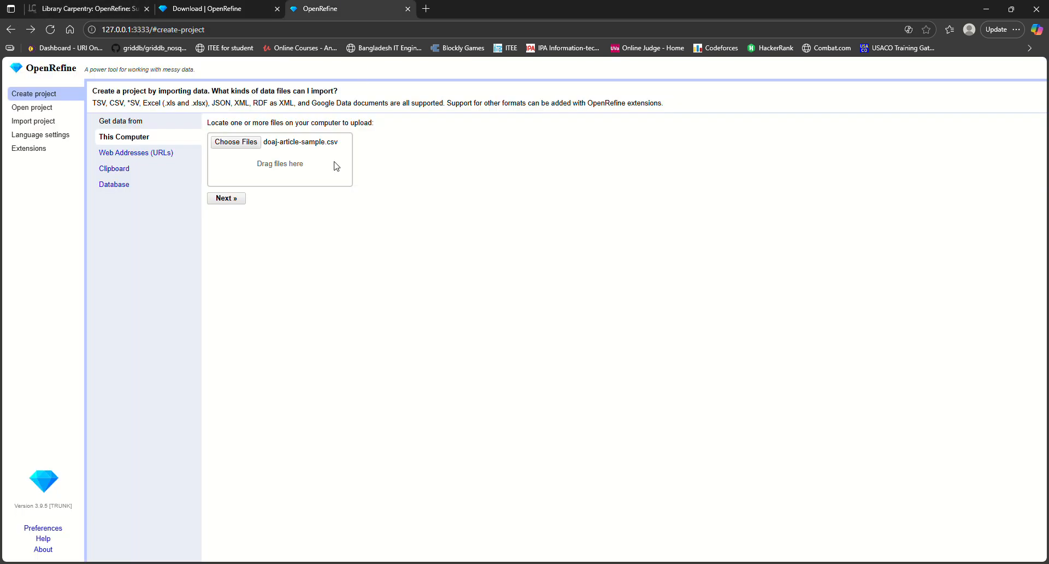
left_click(236, 200)
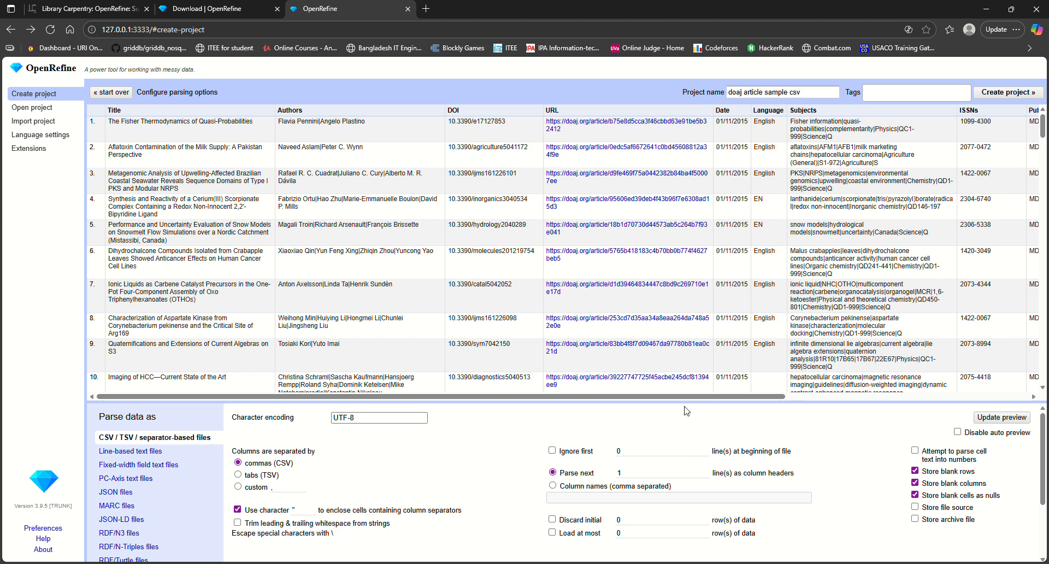
left_click_drag(696, 396, 585, 370)
Name the project Demo Work and create it with the current parsing options
left_click_drag(803, 93, 728, 94)
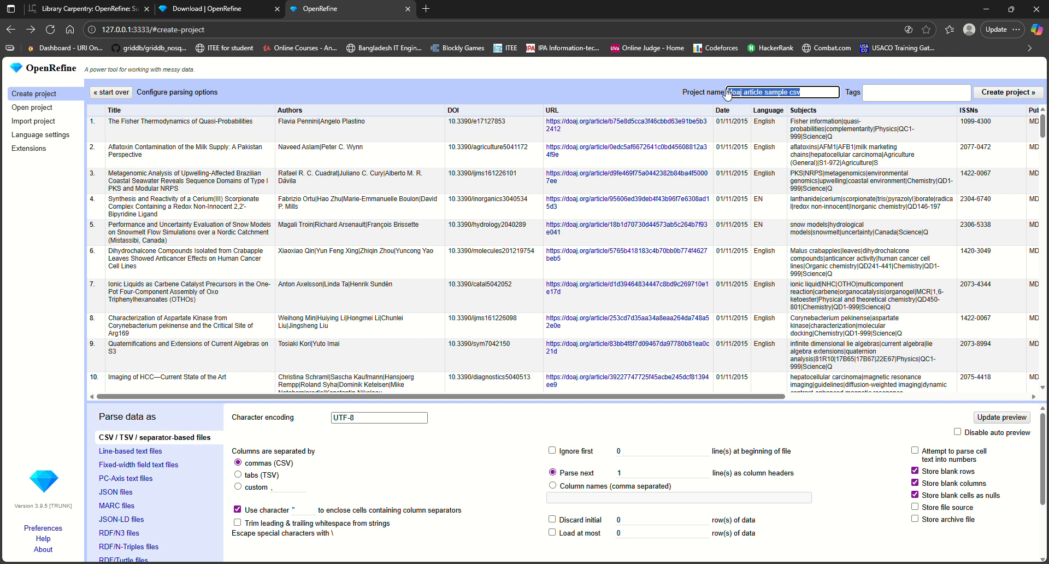
type("DEmo W")
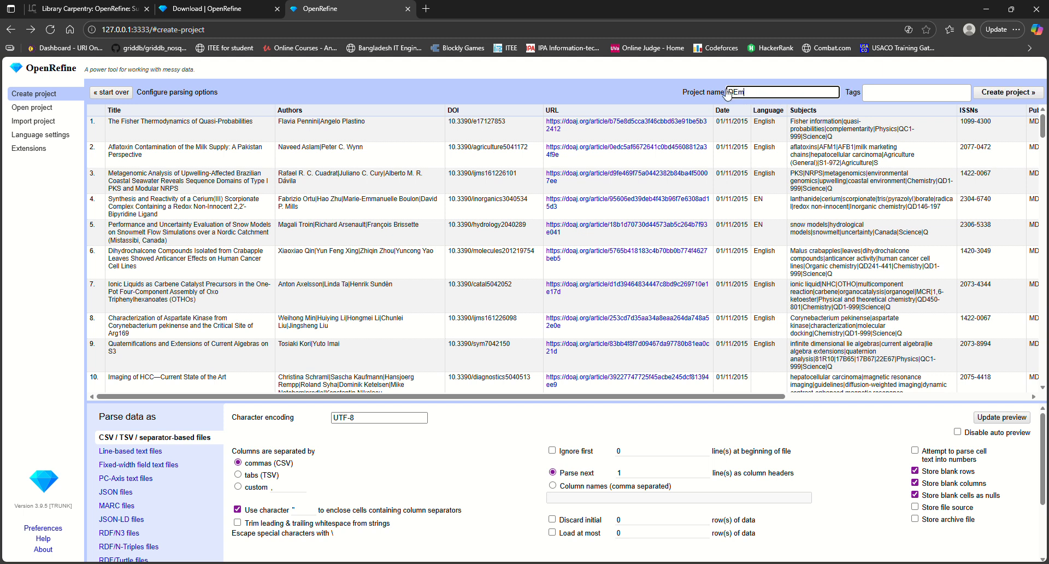
type("ork")
key("BackSpace")
type("e")
left_click(998, 93)
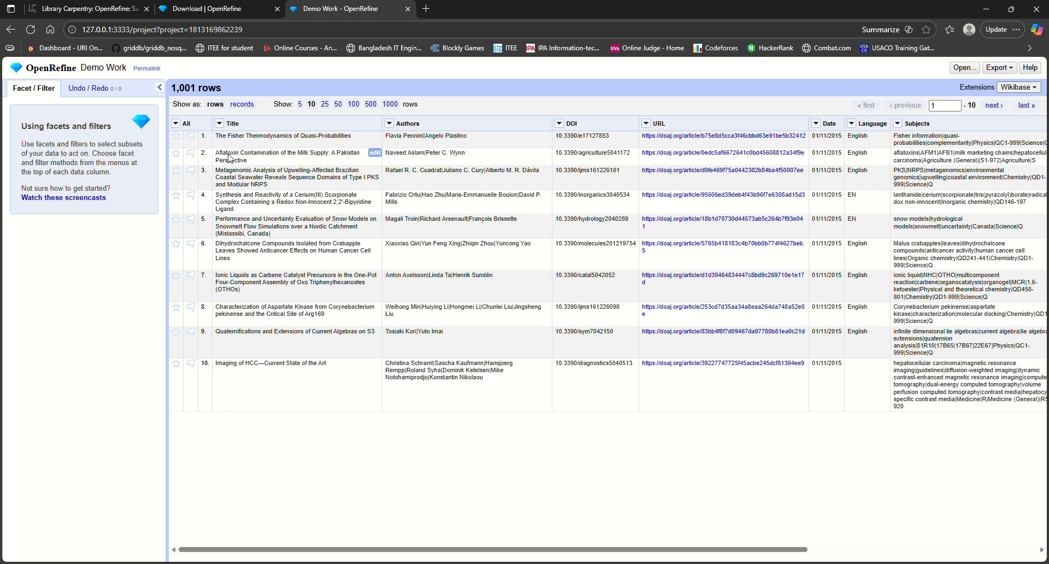
Browse the data with 25 rows per page, and return the display to 10 rows
left_click(325, 106)
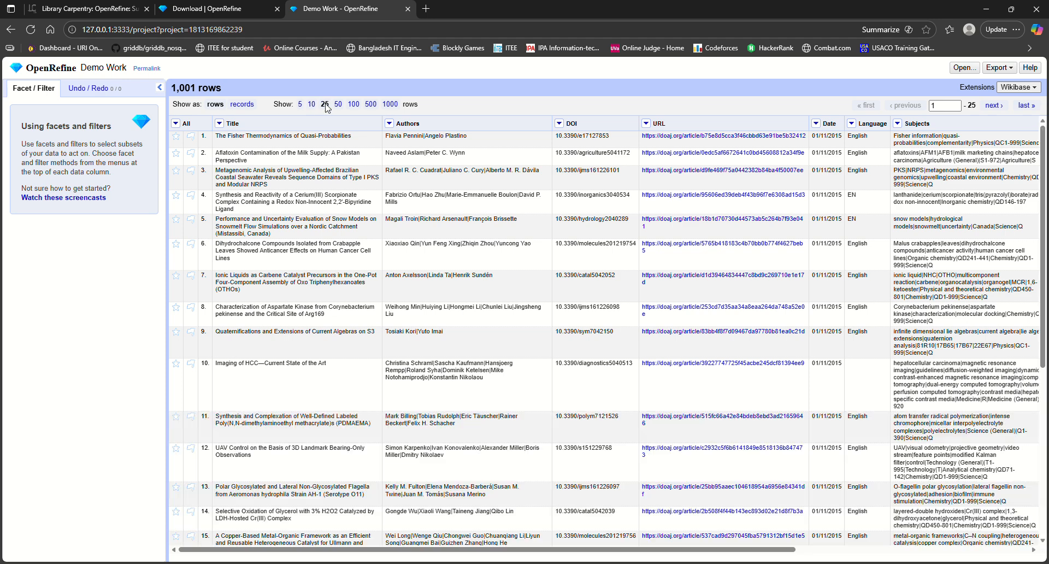
scroll(314, 326, "down", 5)
scroll(322, 383, "up", 5)
left_click(312, 105)
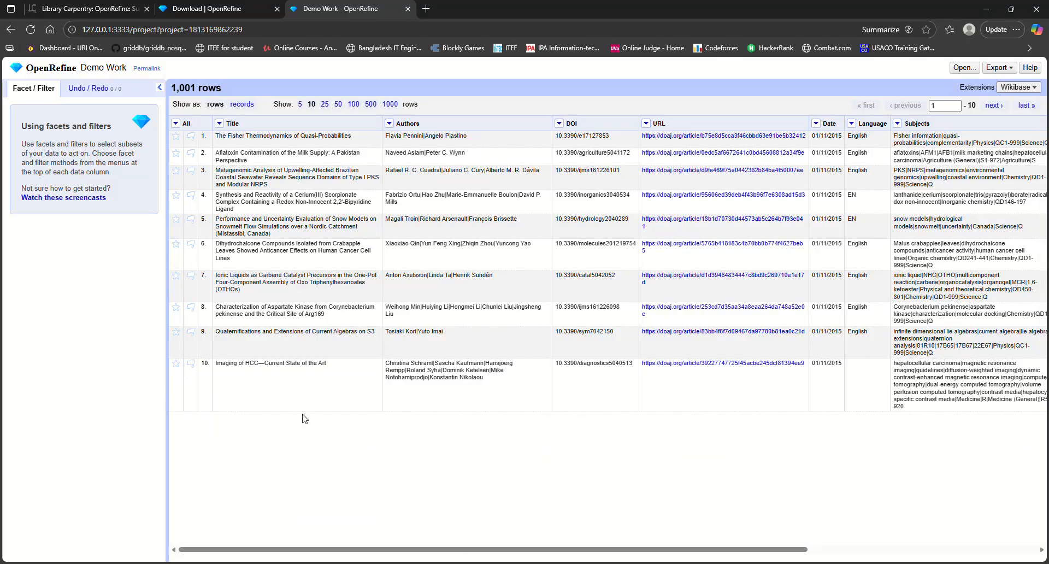
Create a text facet on the Language column
left_click_drag(614, 549, 806, 554)
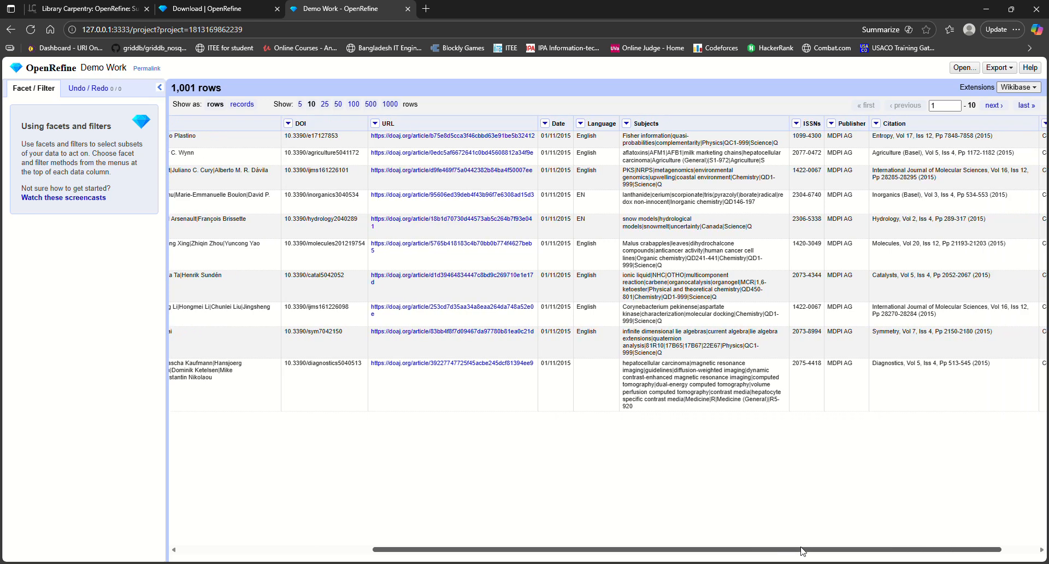
double_click(591, 174)
left_click(583, 199)
double_click(583, 198)
left_click(594, 217)
double_click(586, 199)
left_click(581, 124)
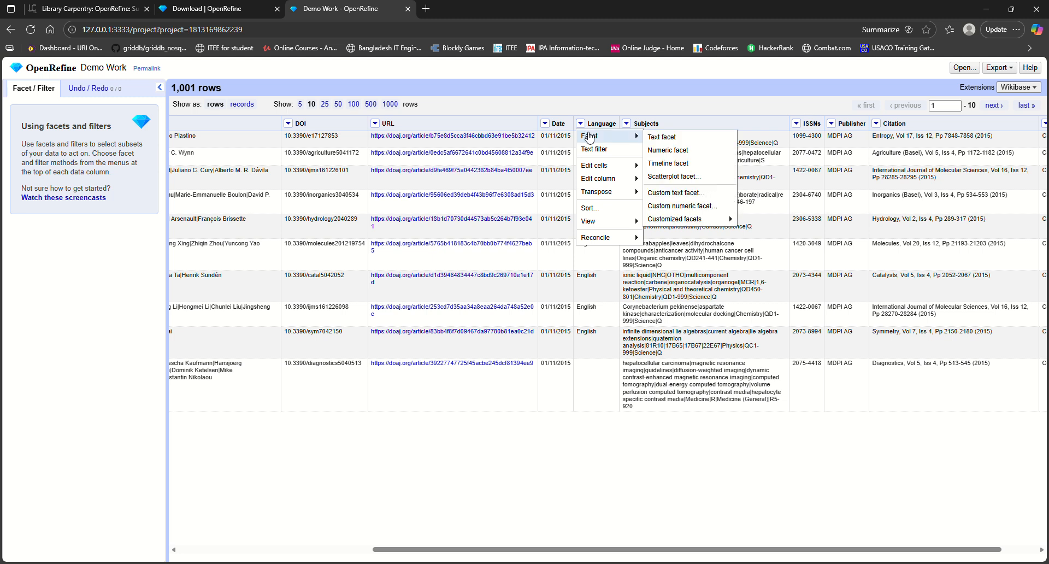
left_click(583, 124)
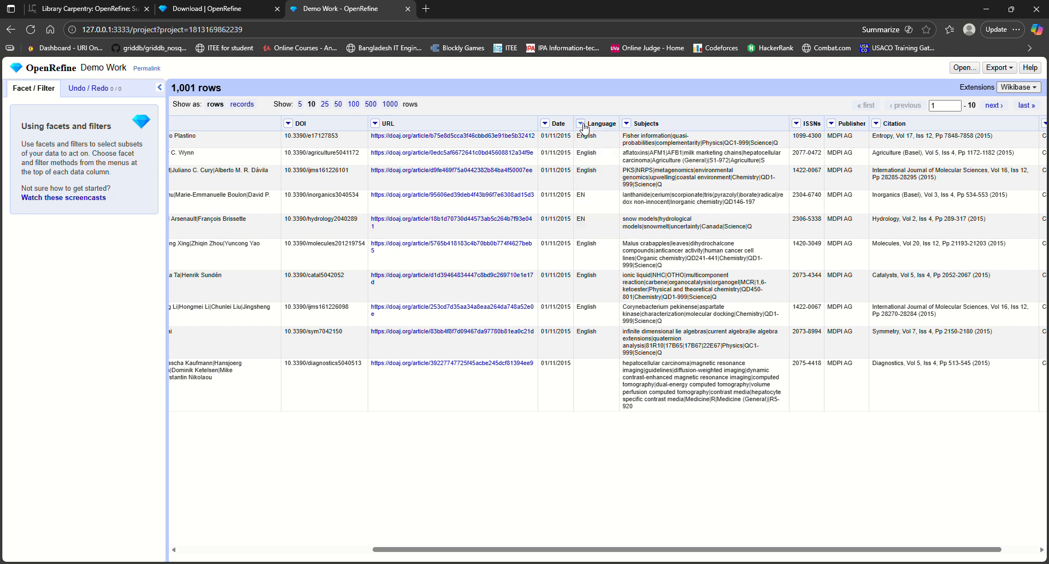
left_click(582, 124)
mouse_move(587, 141)
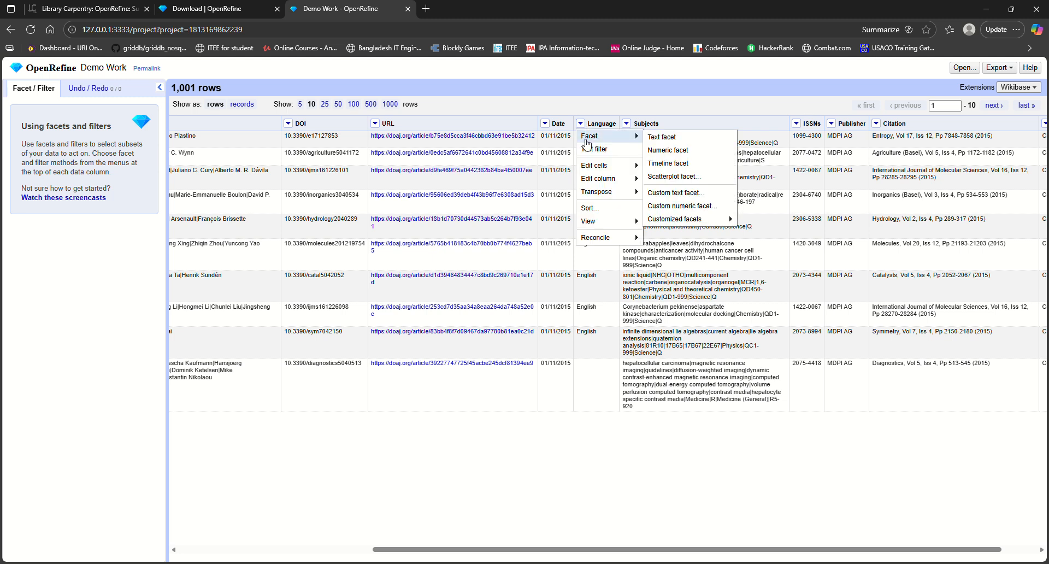
left_click(664, 141)
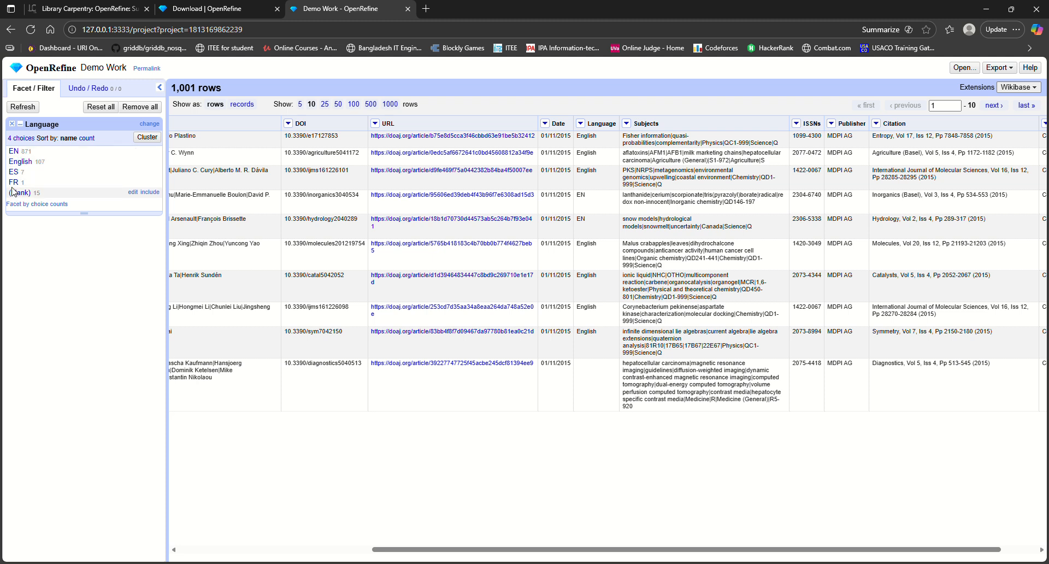
Change all EN values in the Language column to English through the Language facet
double_click(29, 151)
double_click(41, 162)
left_click(30, 153)
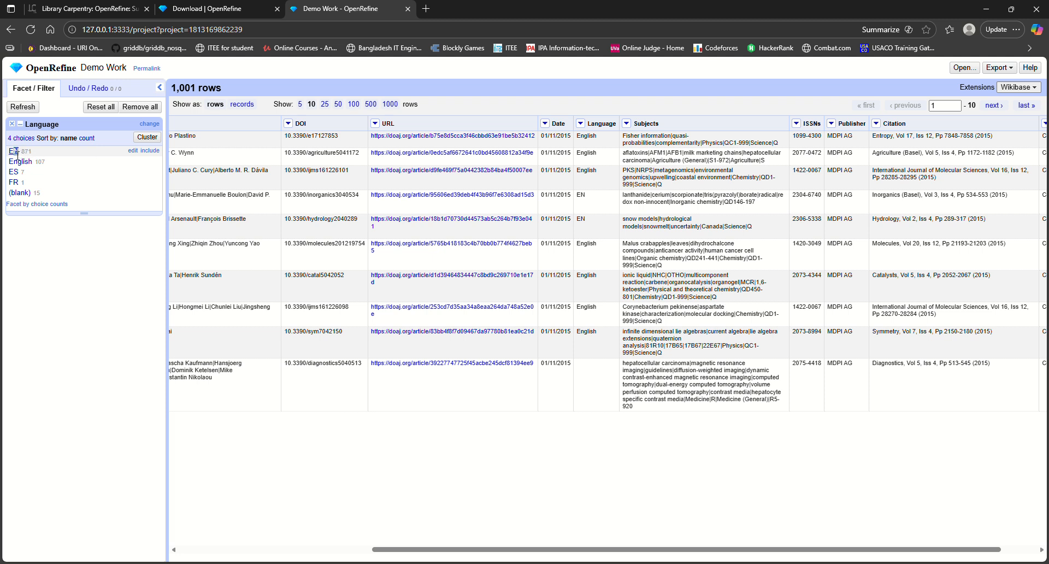
left_click_drag(9, 151, 33, 161)
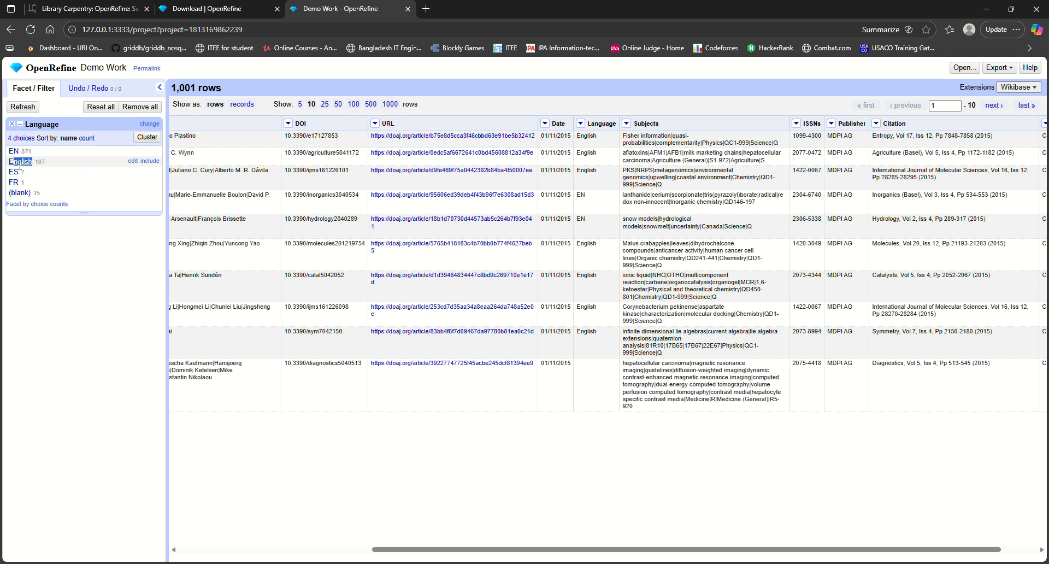
left_click(49, 154)
left_click(135, 152)
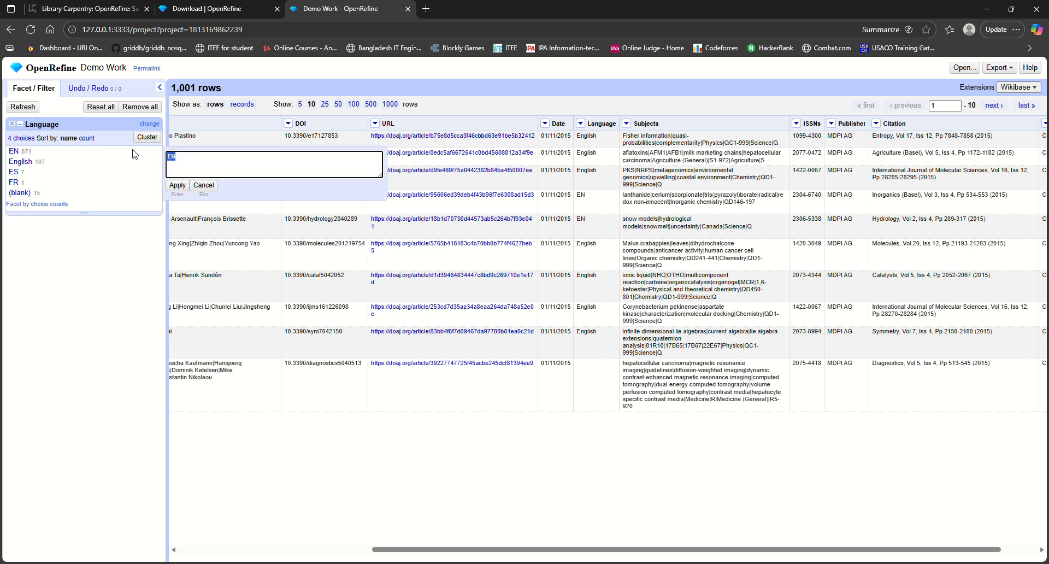
left_click(187, 162)
key("BackSpace")
type("nglish")
left_click(178, 186)
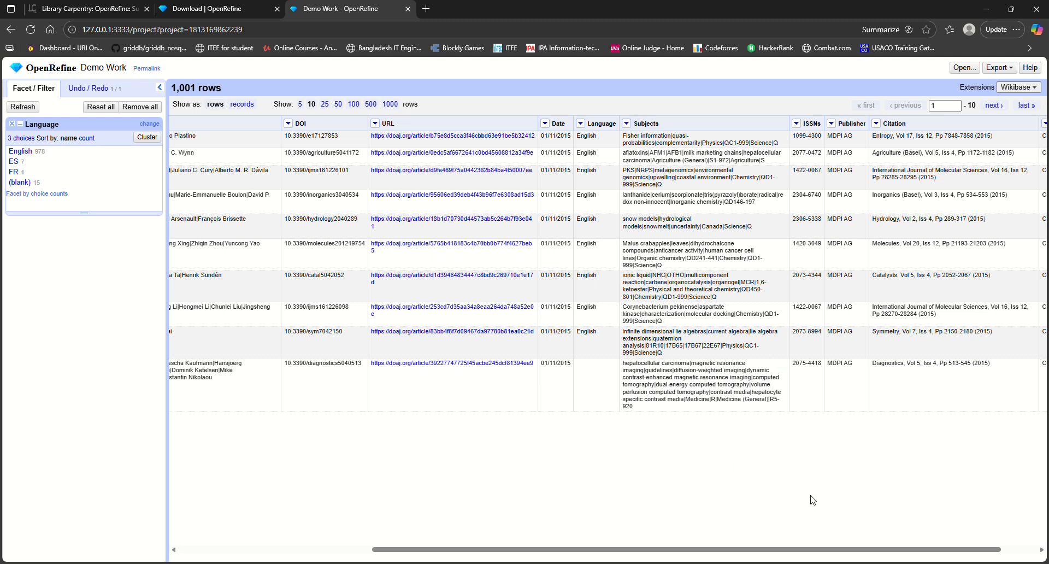
Remove the Licence column from the project
left_click_drag(964, 550, 1022, 553)
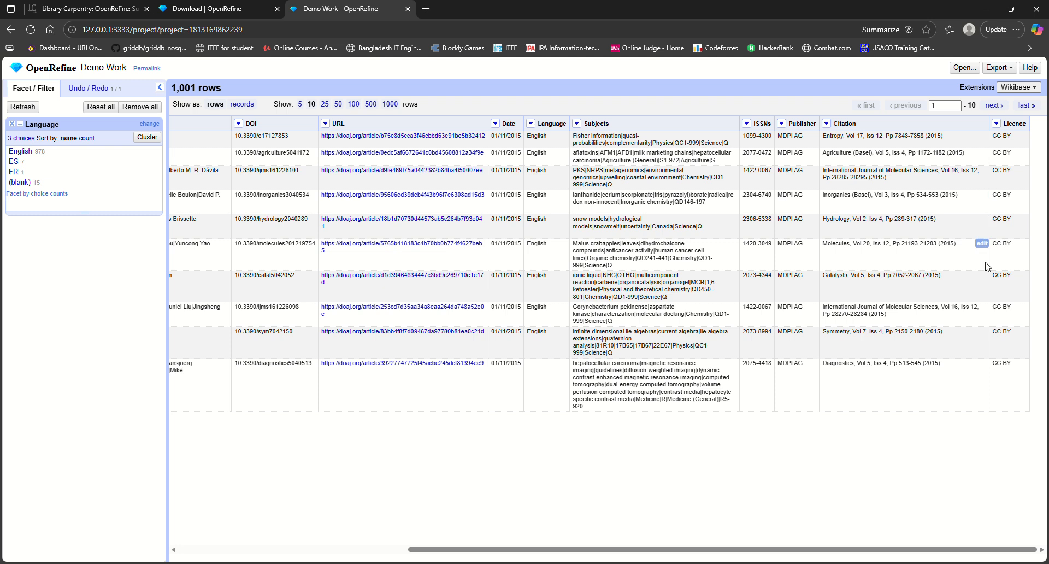
left_click(997, 124)
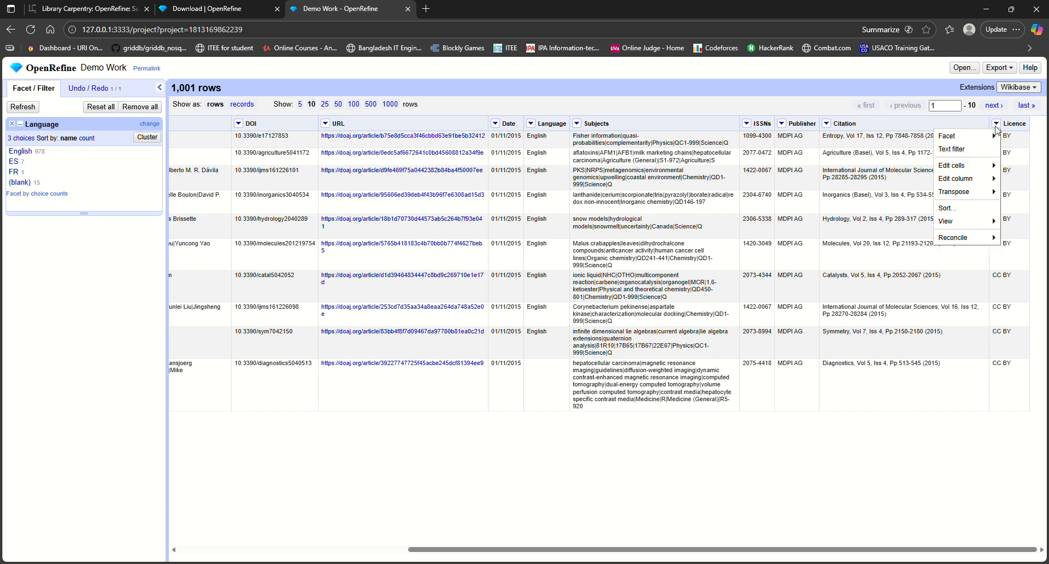
mouse_move(973, 171)
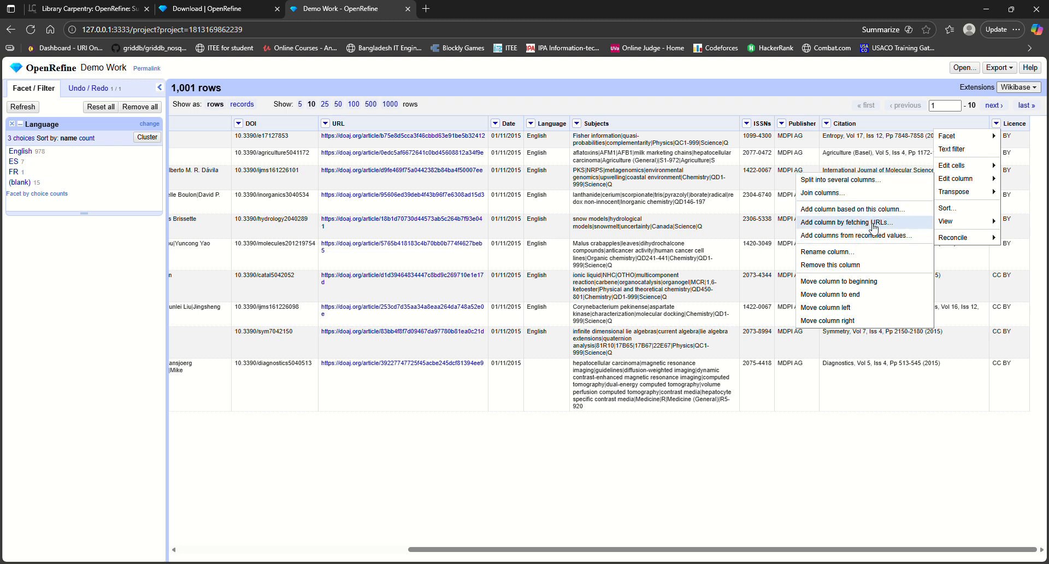
left_click(835, 266)
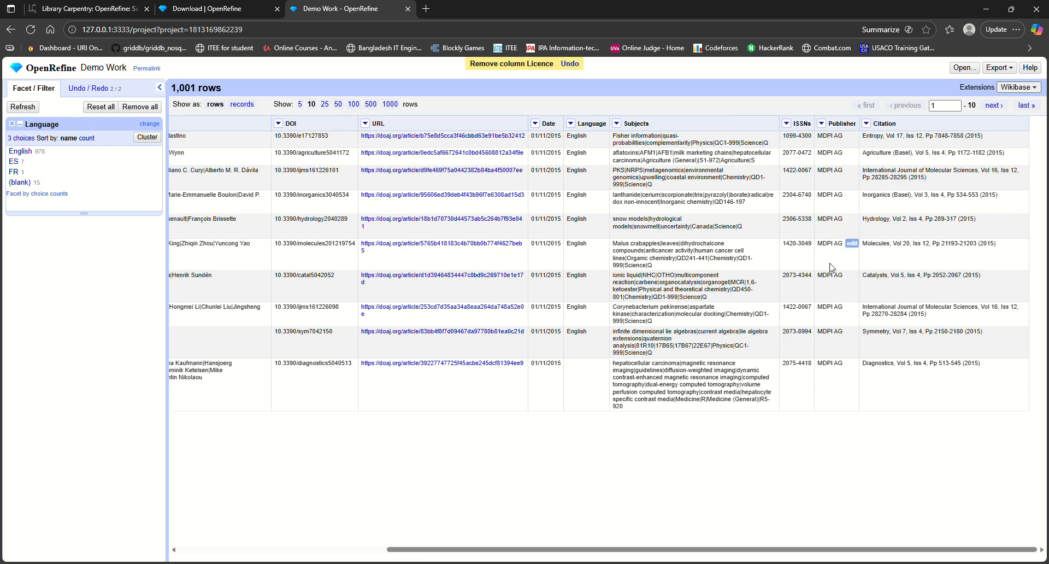
left_click_drag(536, 550, 325, 549)
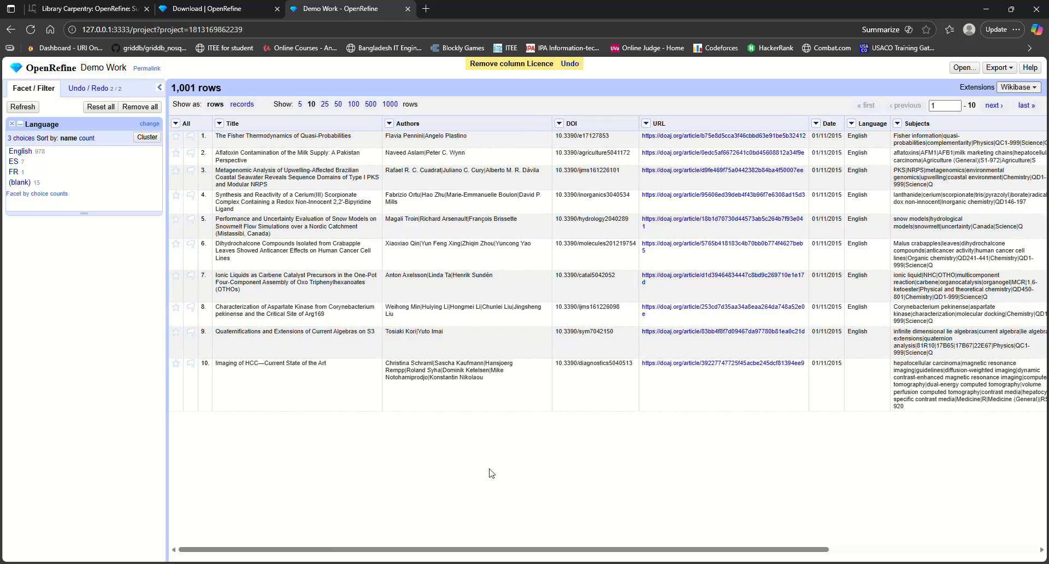